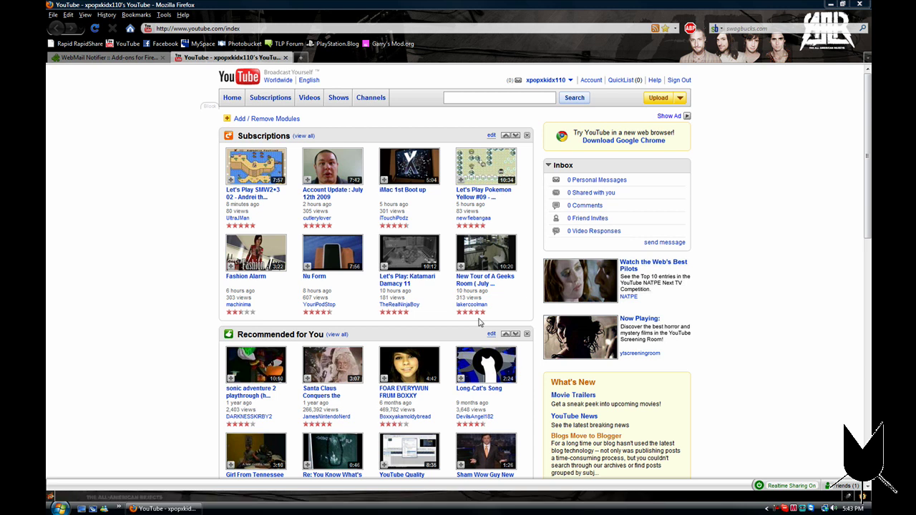
- Close the YouTube tab, leaving the WebMail Notifier add-on page open
click(284, 58)
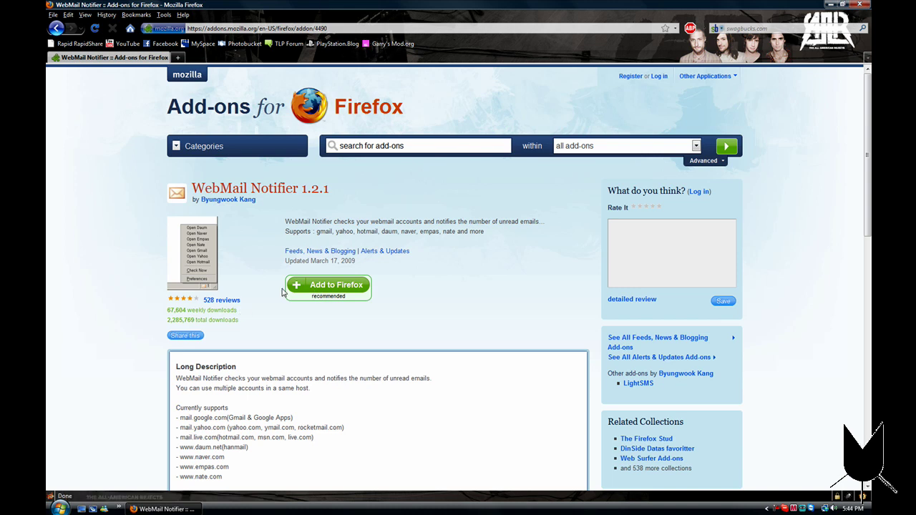
- Install WebMail Notifier 1.2.1, restart Firefox, check for updates, and close the Add-ons window
click(333, 288)
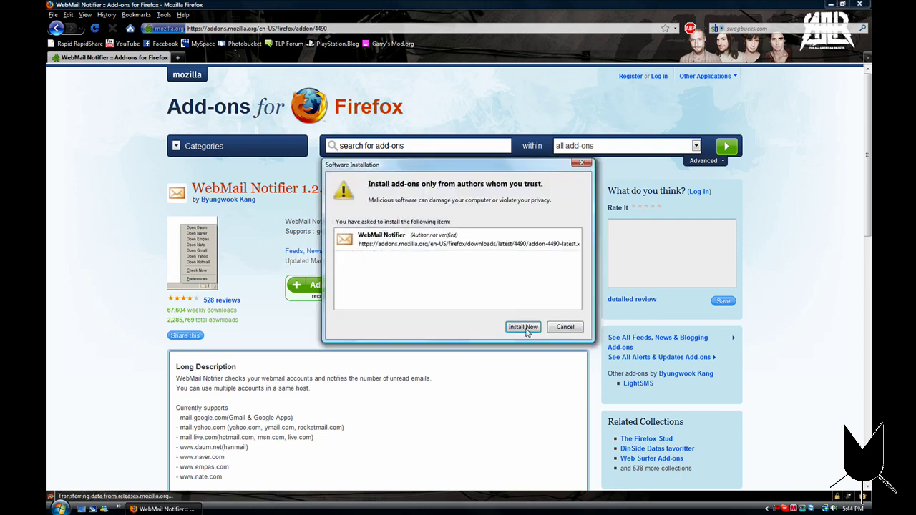
click(521, 327)
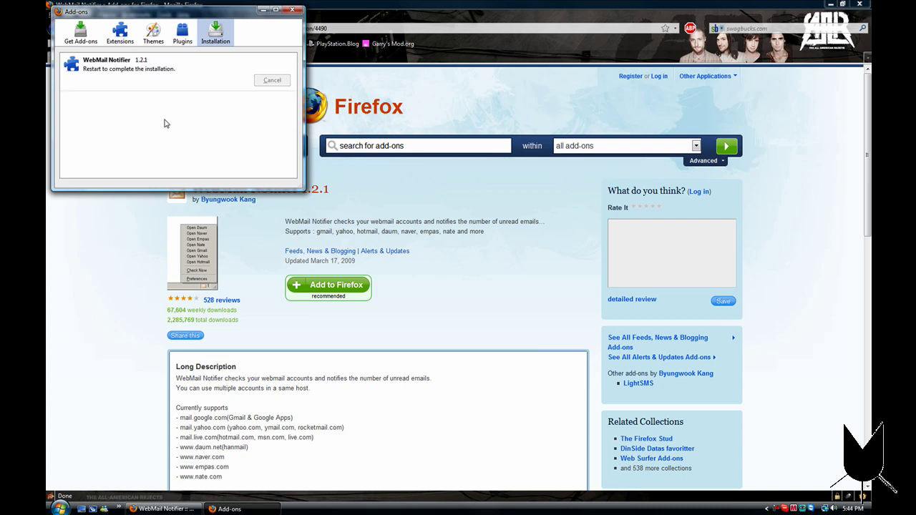
click(253, 56)
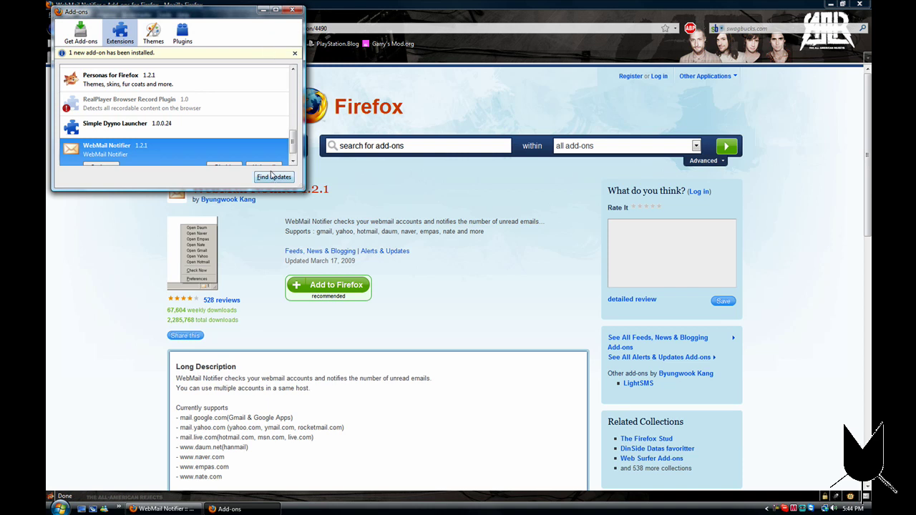
click(279, 180)
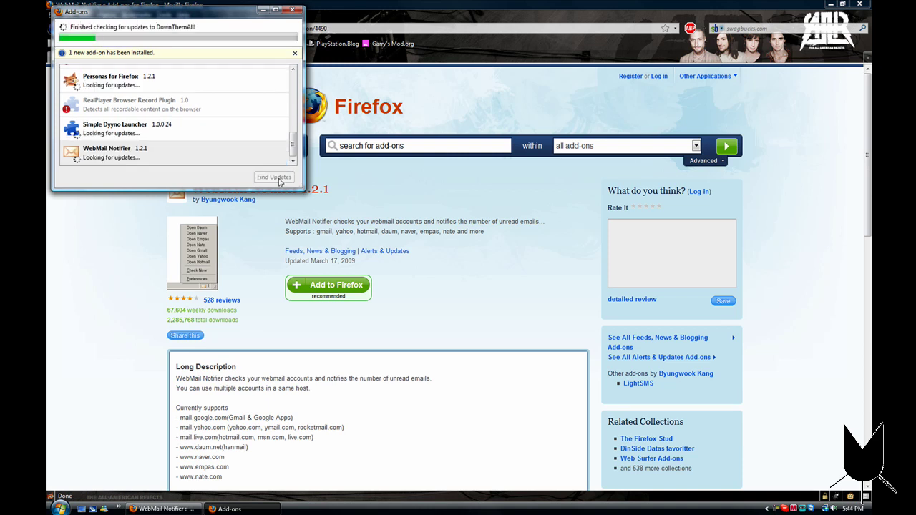
click(296, 11)
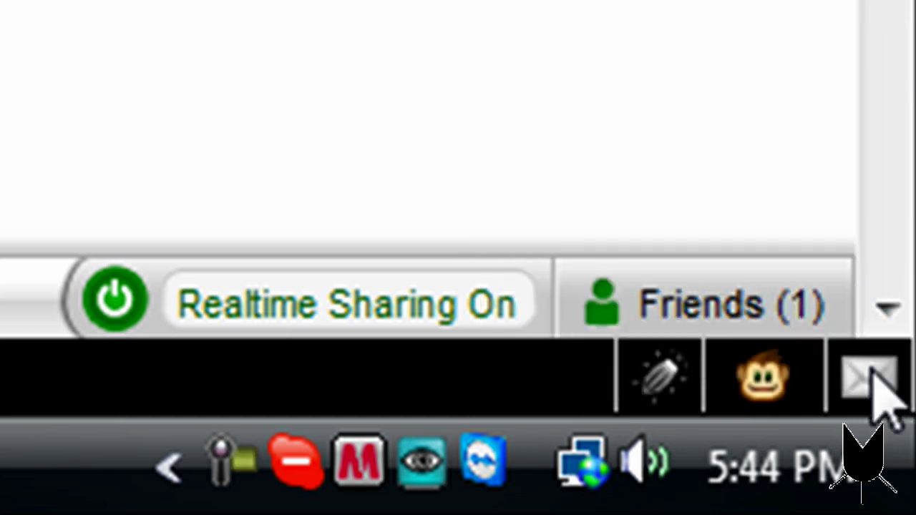
- Delete the existing Hotmail account in WebMail Notifier Preferences and view the host provider list
right_click(877, 383)
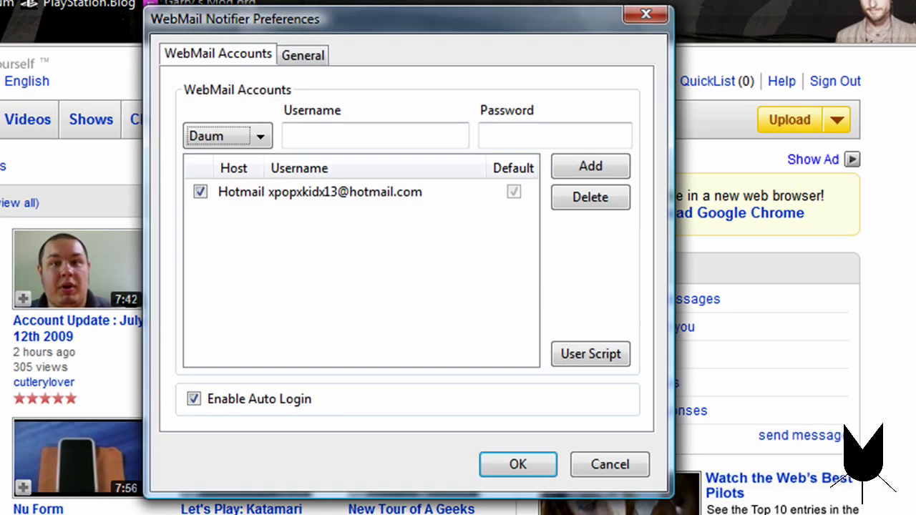
click(412, 192)
click(579, 198)
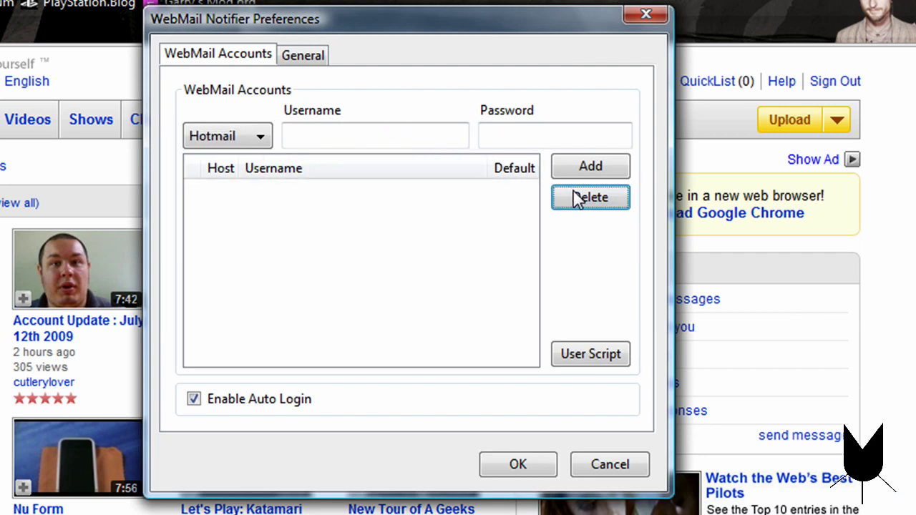
click(246, 138)
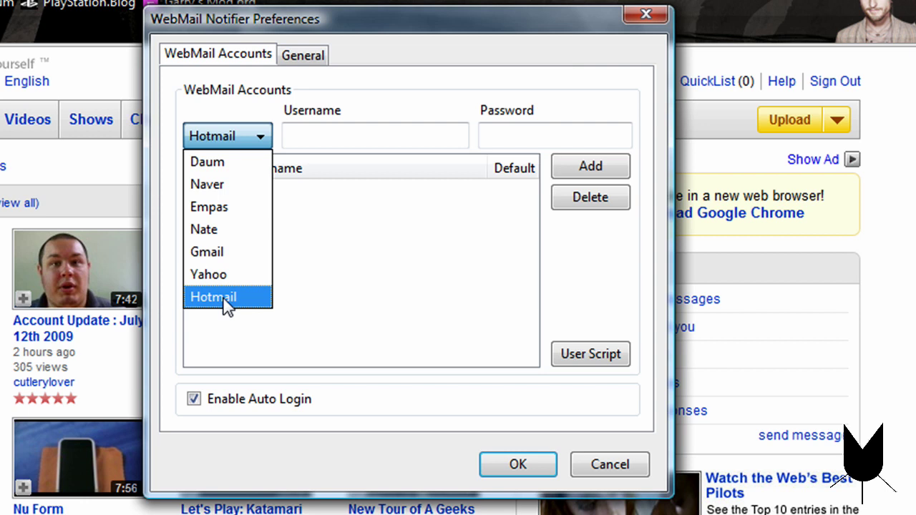
click(262, 298)
click(319, 136)
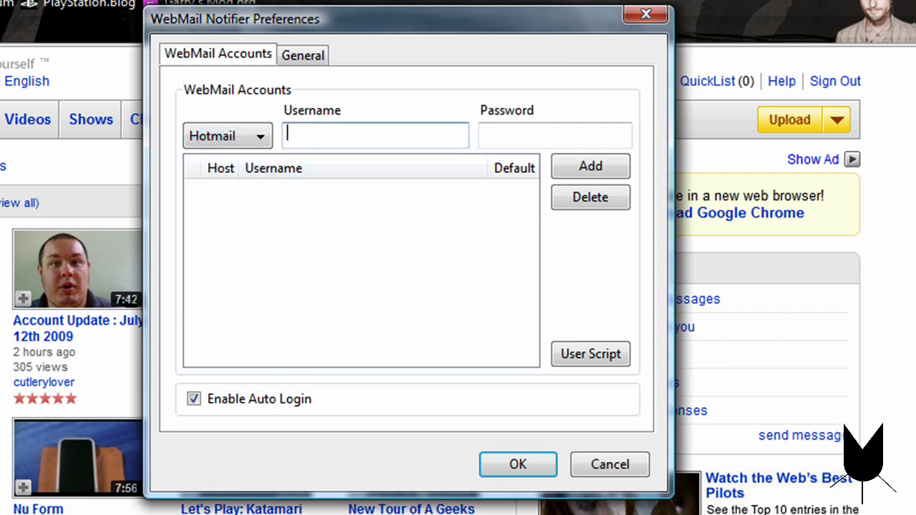
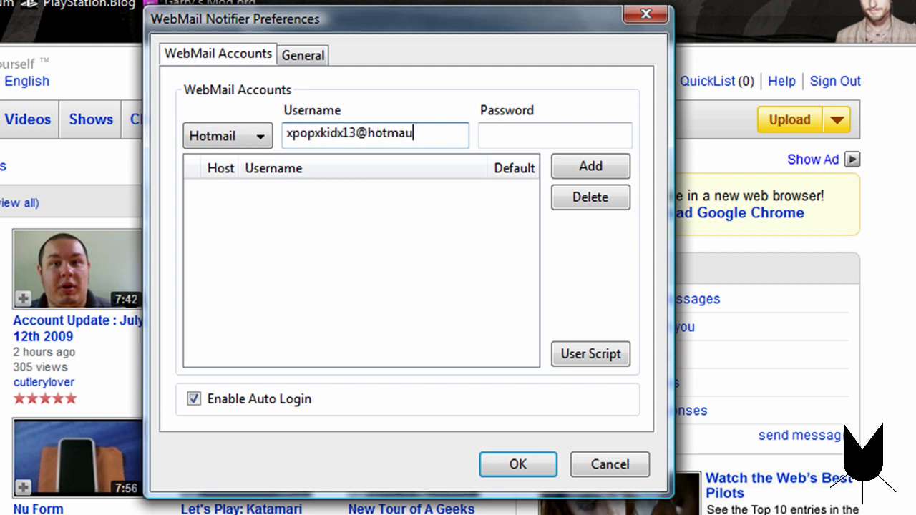
key(Tab)
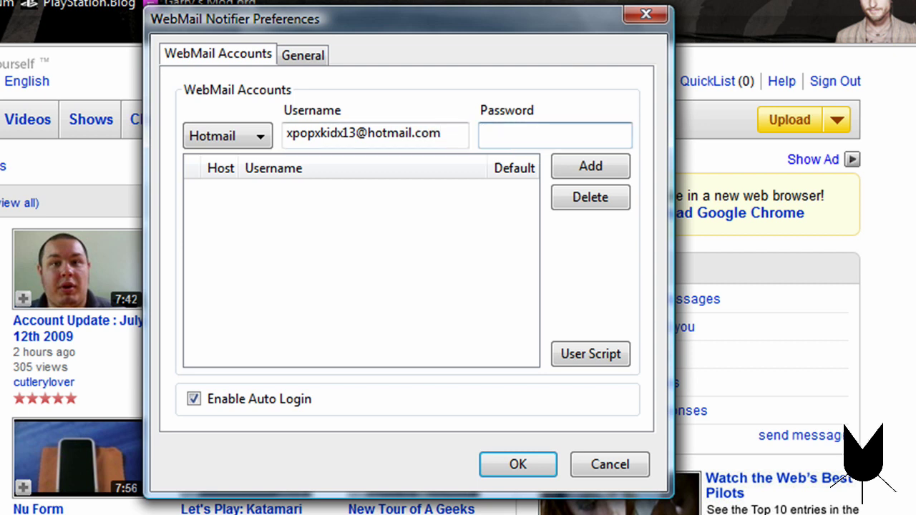
text(•••••)
text(•••••)
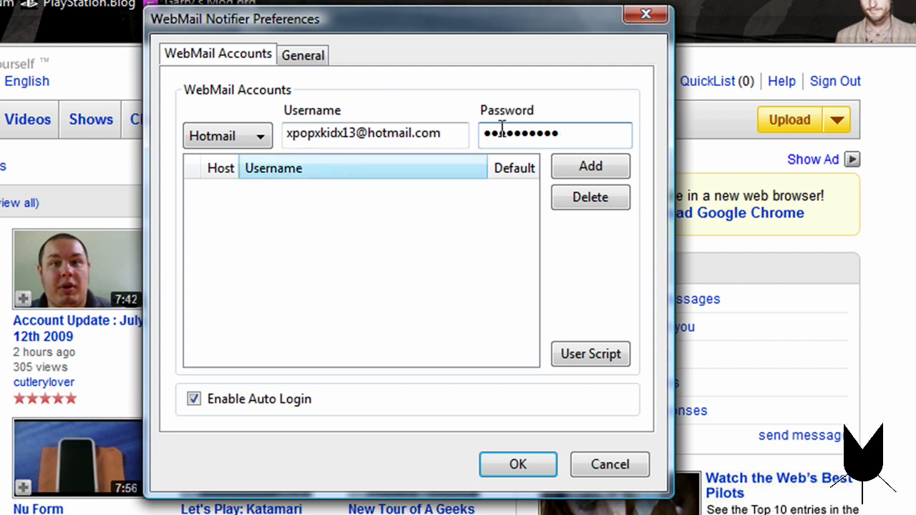
click(608, 171)
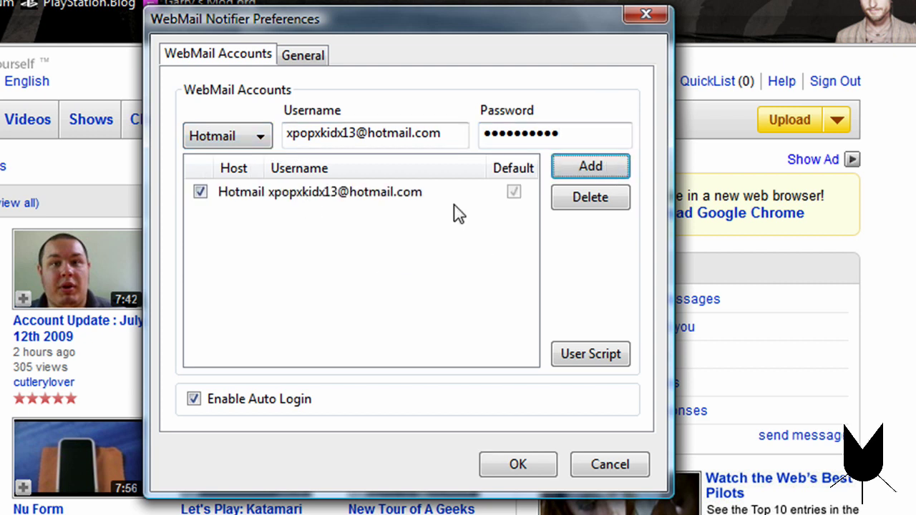
click(406, 204)
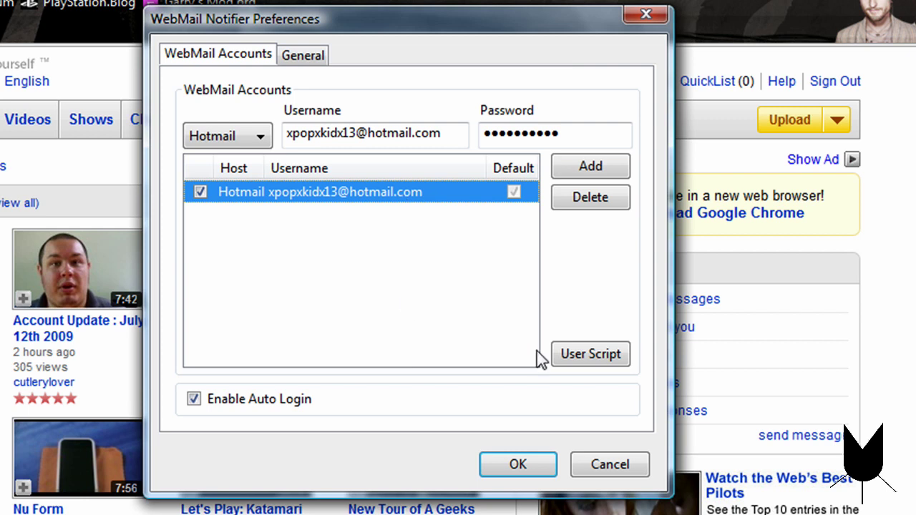
- Review the General tab's new-mail alert and 5-minute check interval, dismissing the color scheme prompt
click(316, 63)
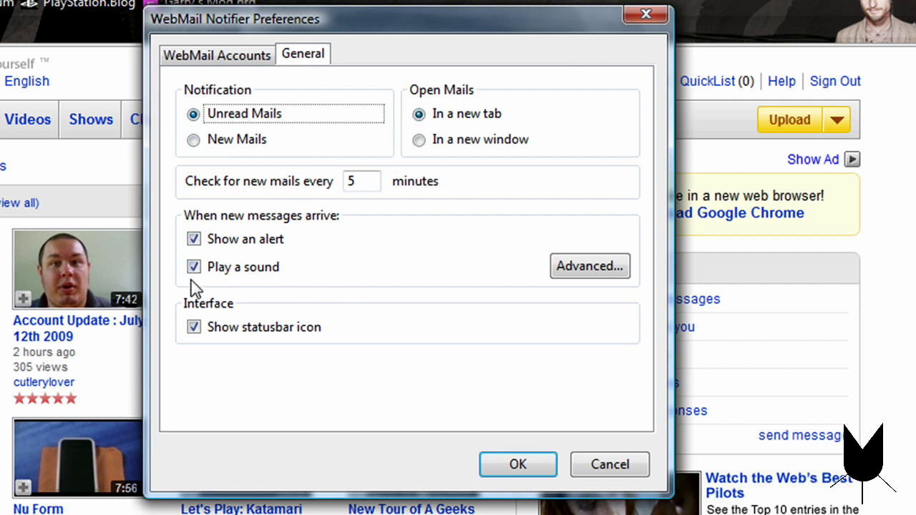
click(203, 239)
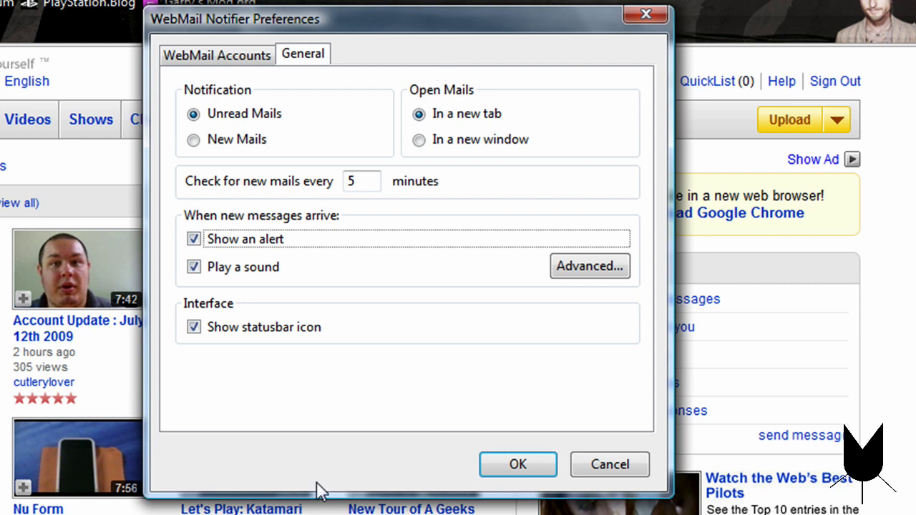
double_click(362, 181)
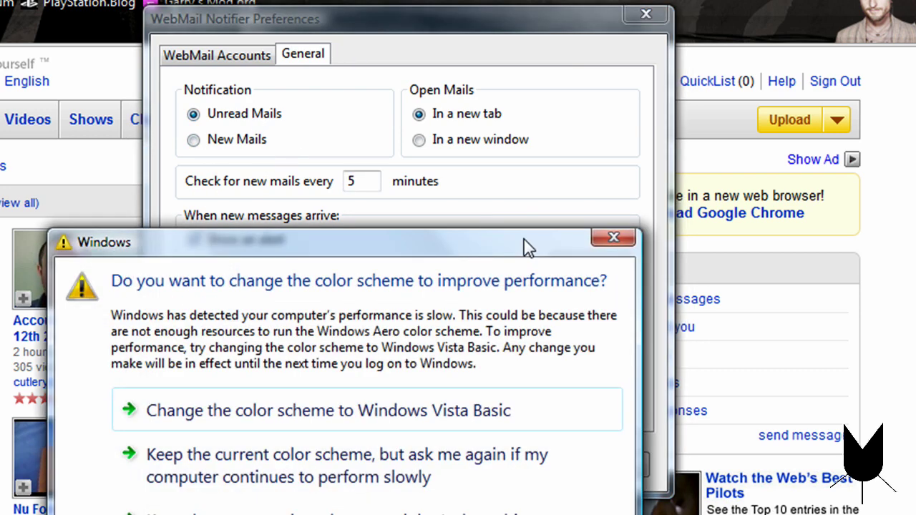
click(613, 240)
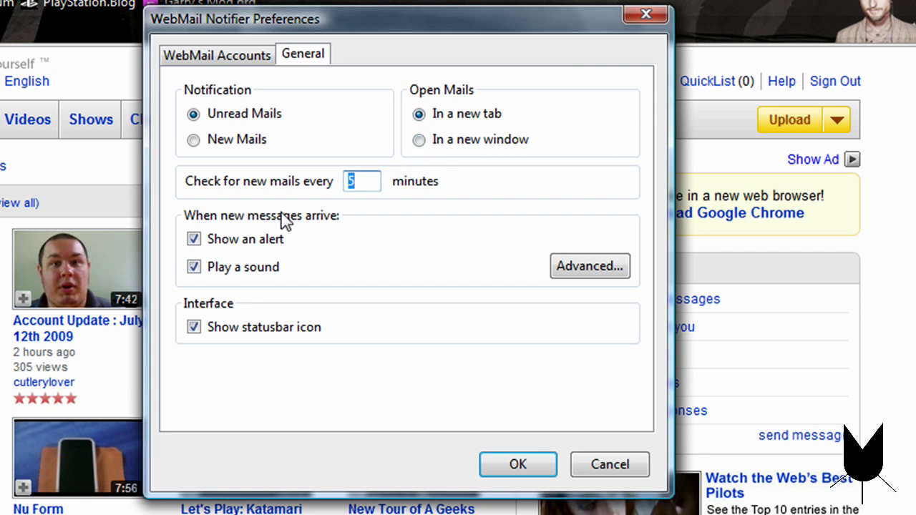
click(366, 181)
- Open the new-mail sound settings and preview the system new-mail sound
click(584, 270)
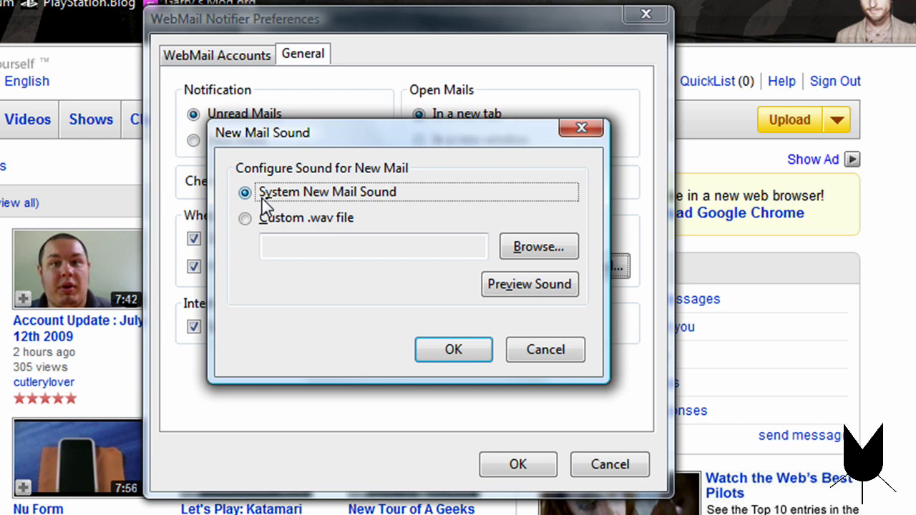
click(542, 350)
click(608, 276)
click(533, 290)
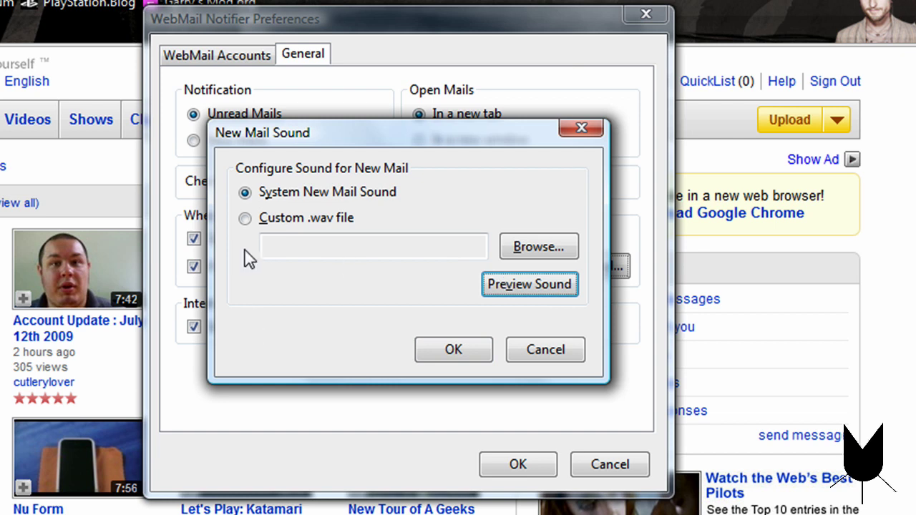
- Try FinalFantasyVII.wav as a custom sound, then revert to System New Mail Sound and confirm
click(245, 219)
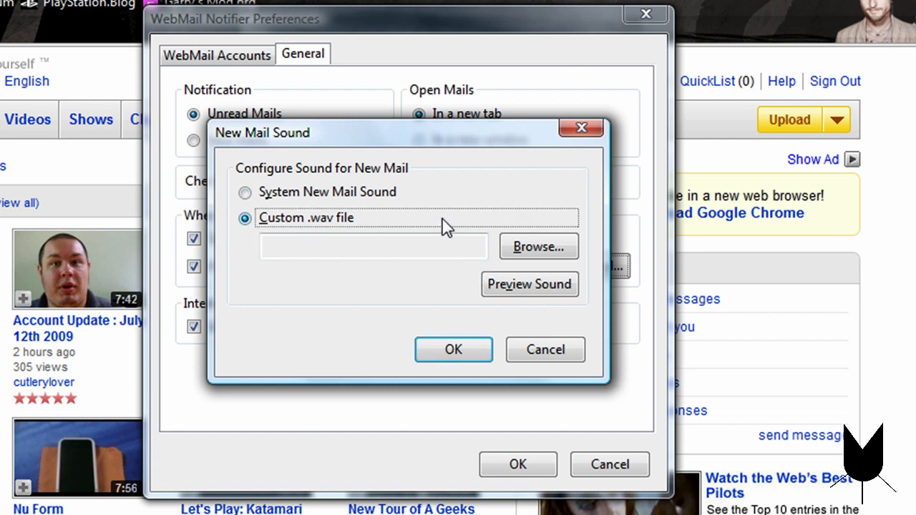
click(541, 243)
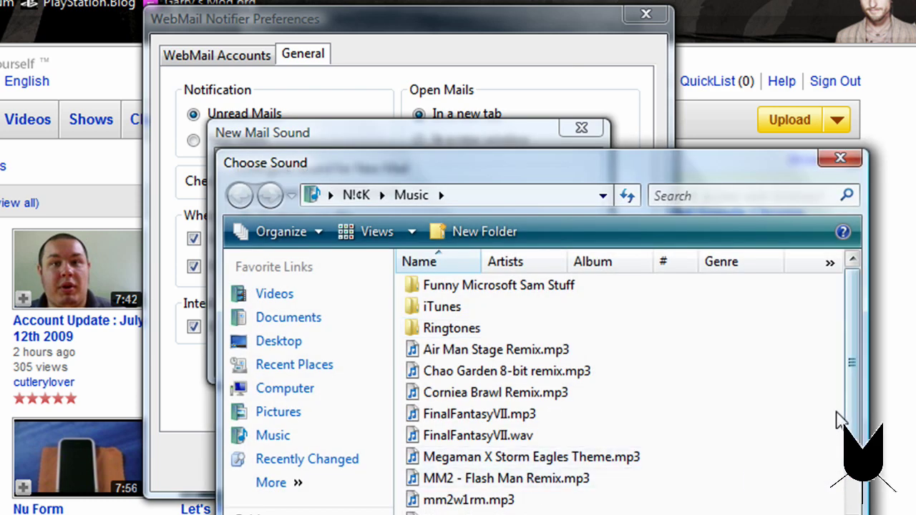
click(527, 436)
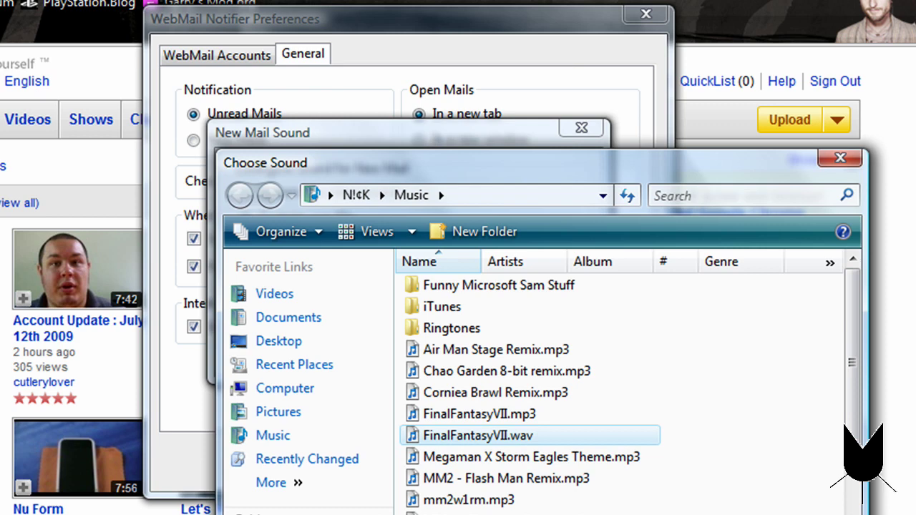
key(Return)
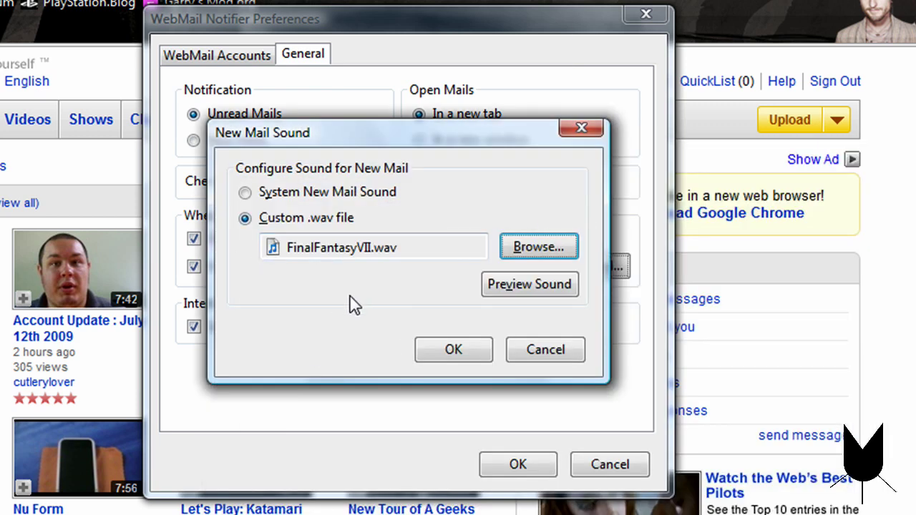
click(517, 290)
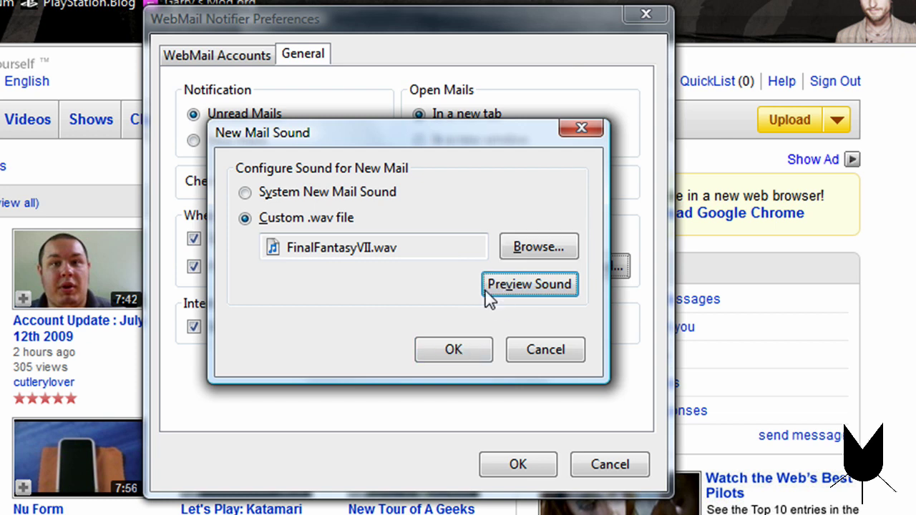
click(245, 192)
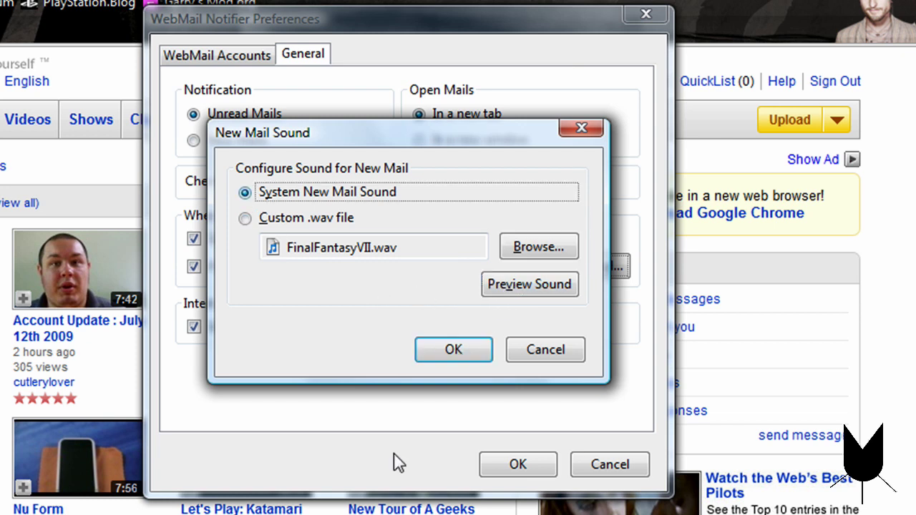
click(465, 350)
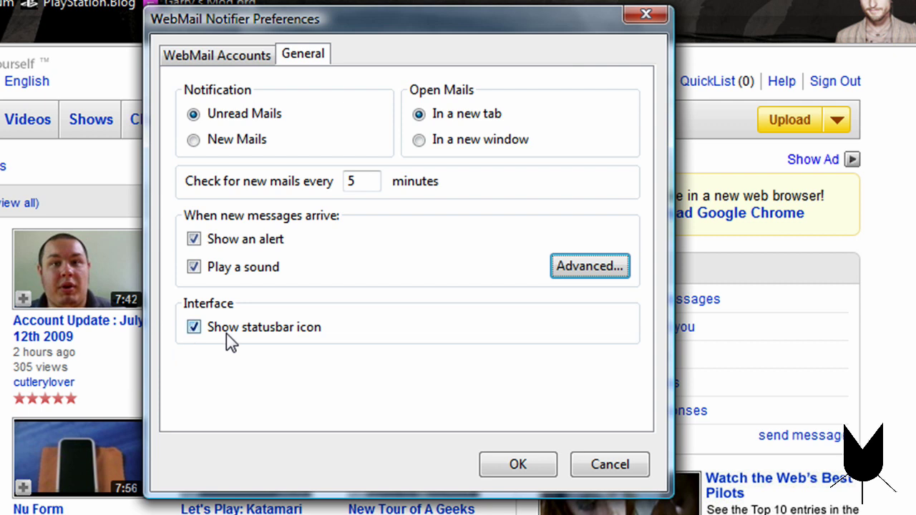
- Keep 'Show statusbar icon' checked and save the WebMail Notifier preferences
click(207, 339)
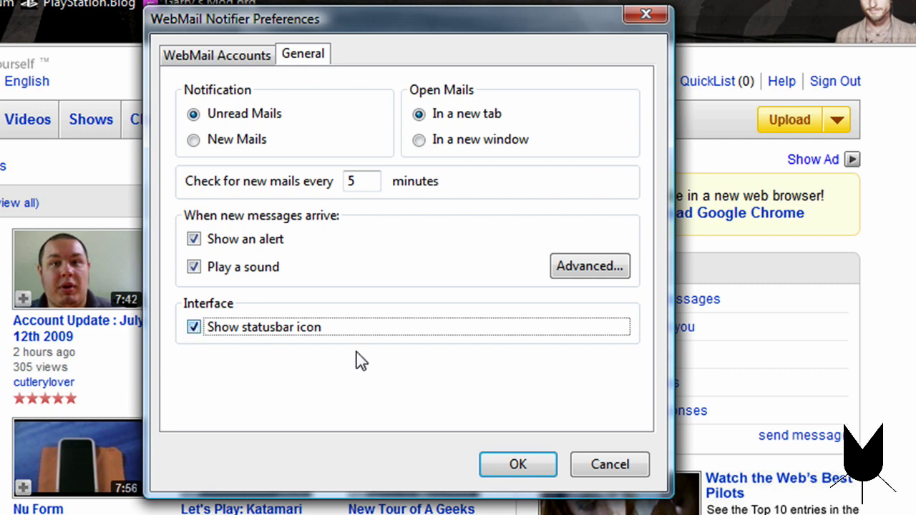
click(516, 464)
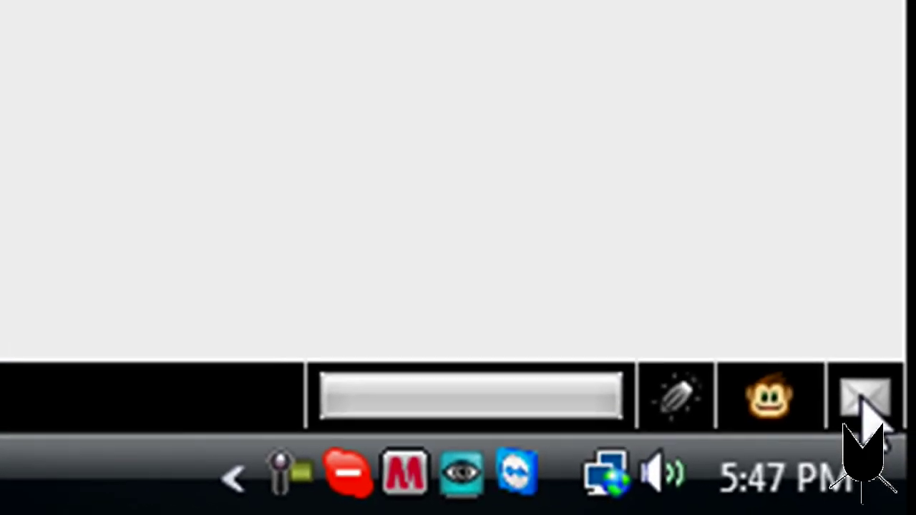
- Open the Hotmail inbox from the notifier's status bar icon
click(861, 402)
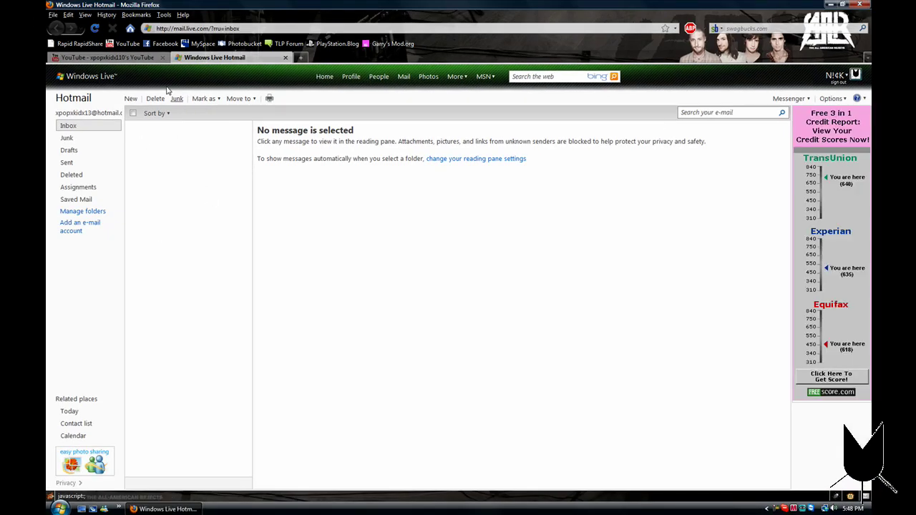
click(147, 59)
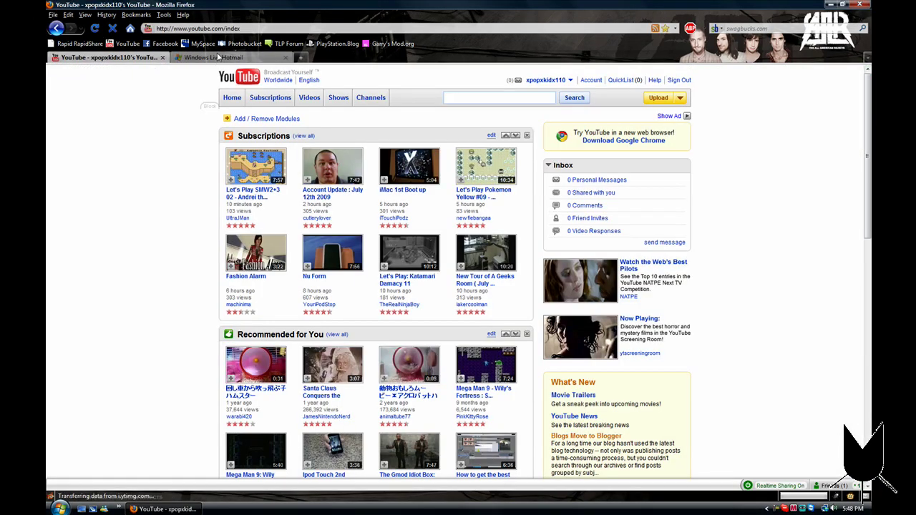
click(224, 57)
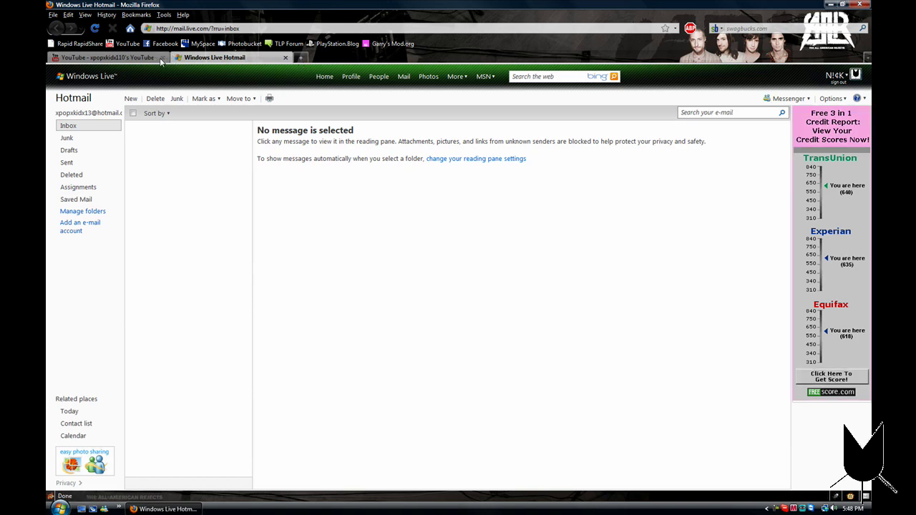
- Send yourself a message with subject 'dasda' and body 'THE POOL IS CLOSED FOREVER'
click(130, 99)
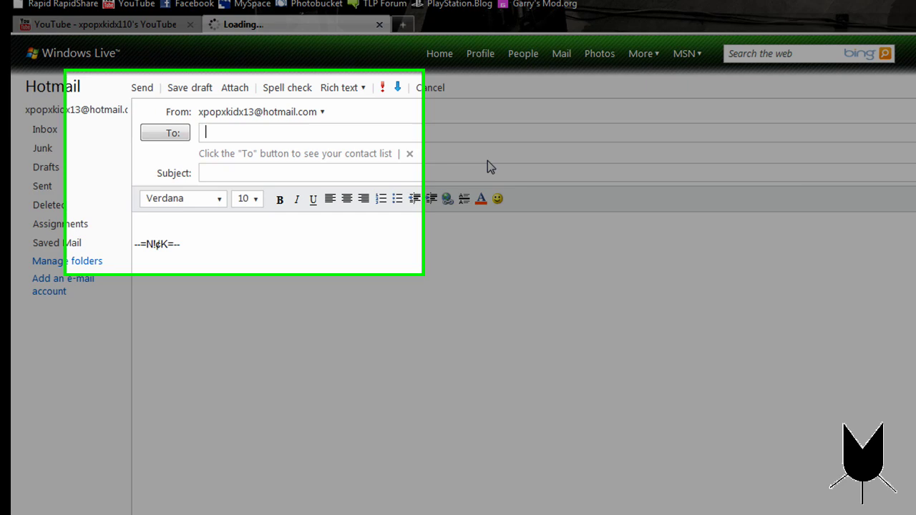
text(xpop)
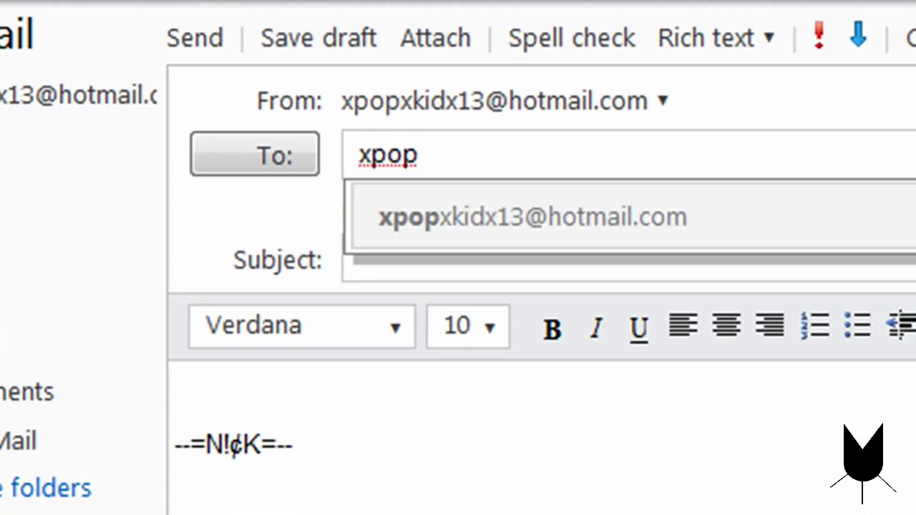
click(702, 207)
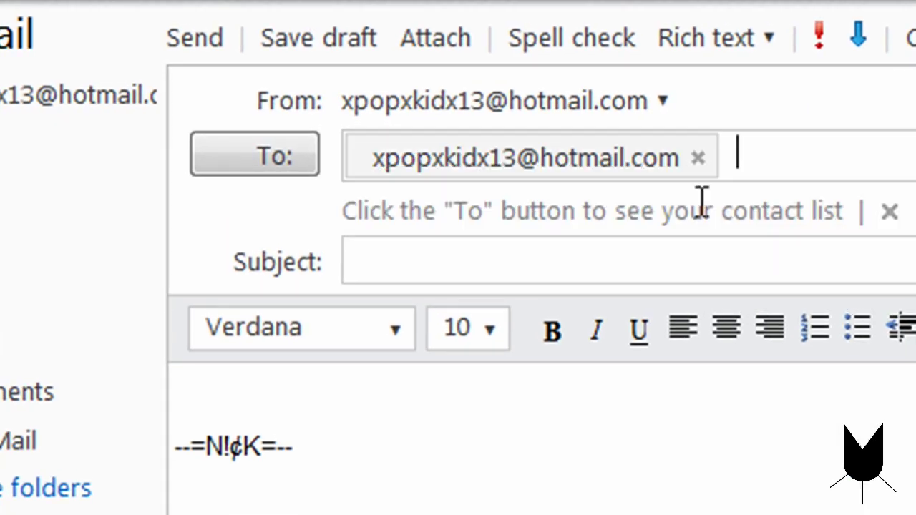
click(737, 262)
text(dasda)
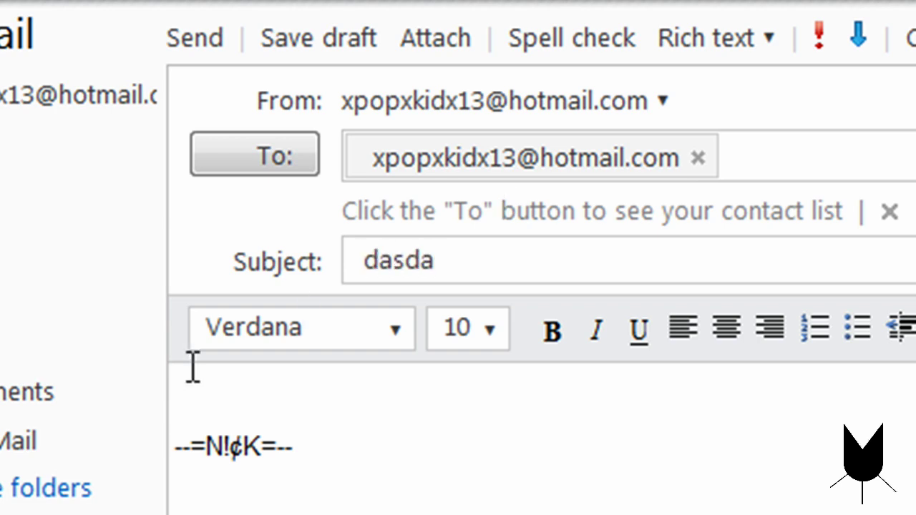
click(190, 368)
text(THE PO)
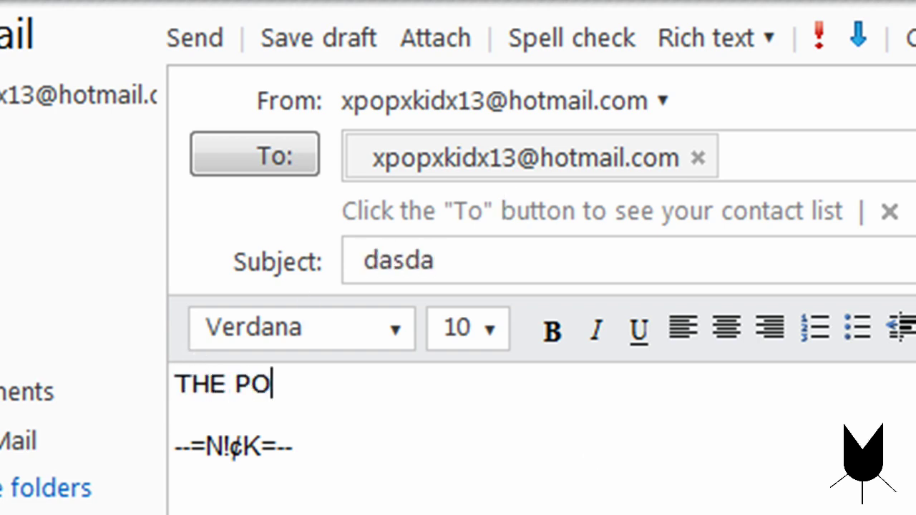
text(OL IS CLOSE)
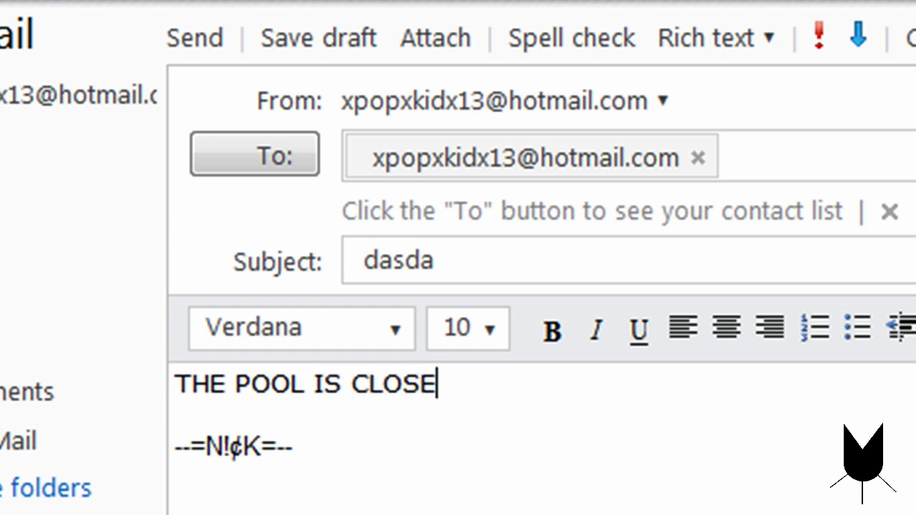
text(D FOREVER)
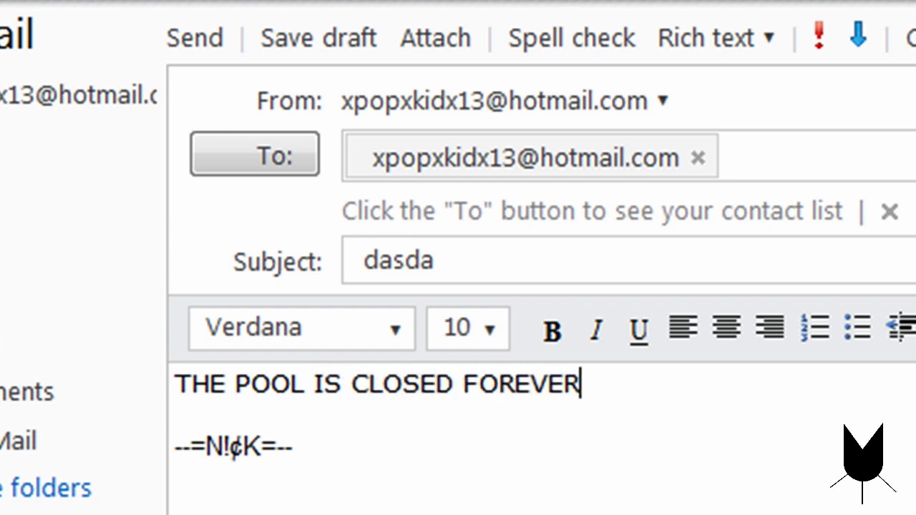
click(199, 39)
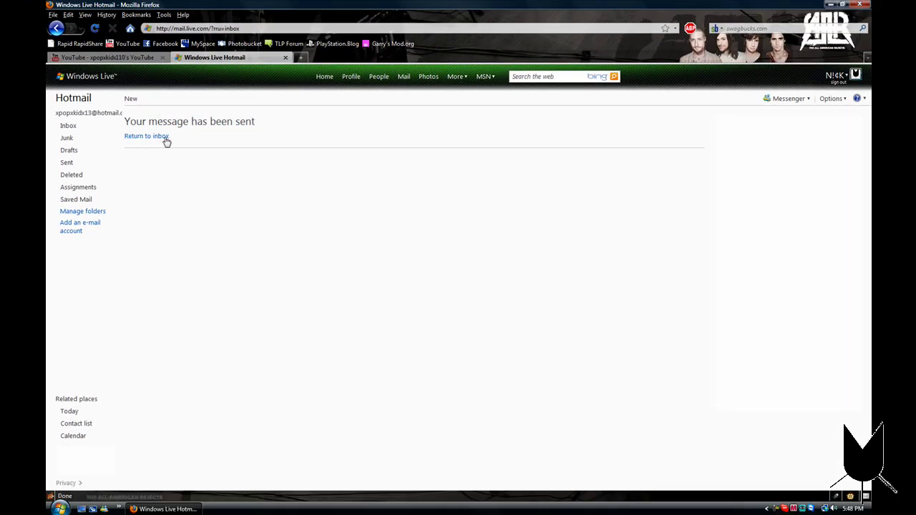
- Close the Hotmail tab, run Check Now, and open the inbox from the 'Hotmail : 1' alert
click(147, 136)
key(ctrl+w)
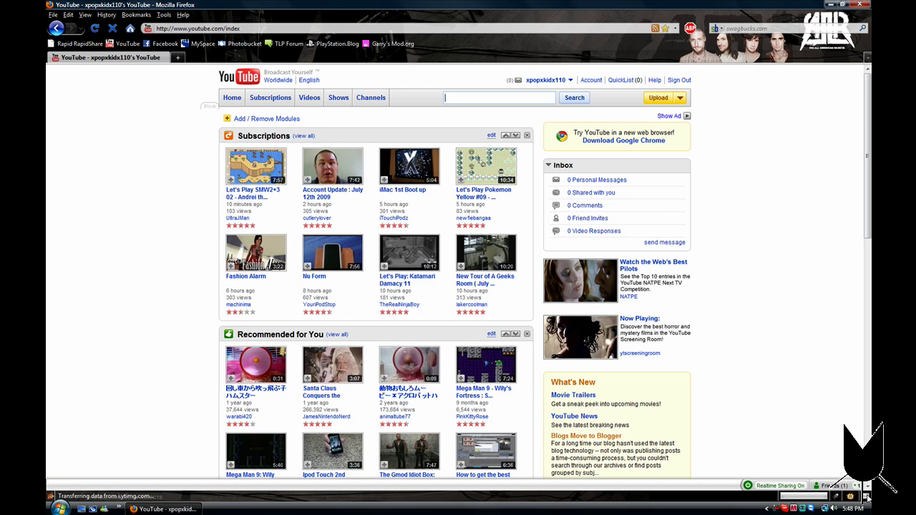
mouse_move(866, 497)
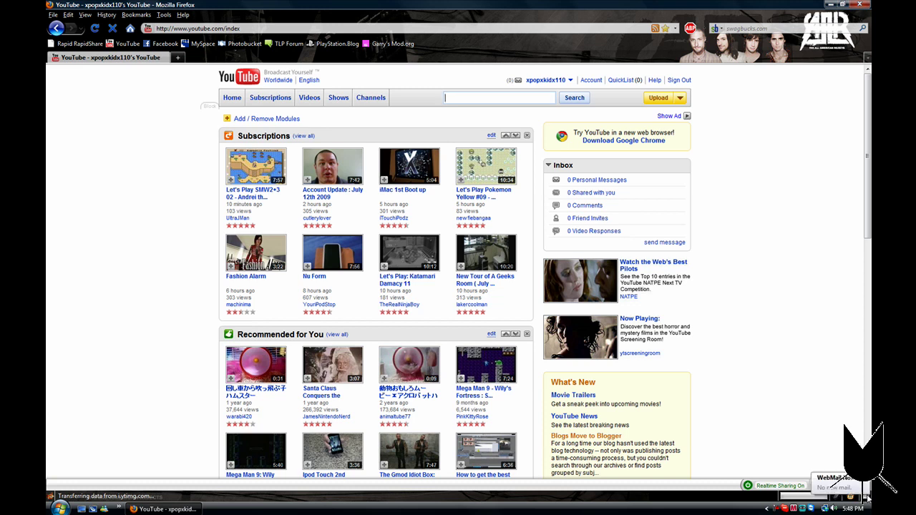
right_click(866, 497)
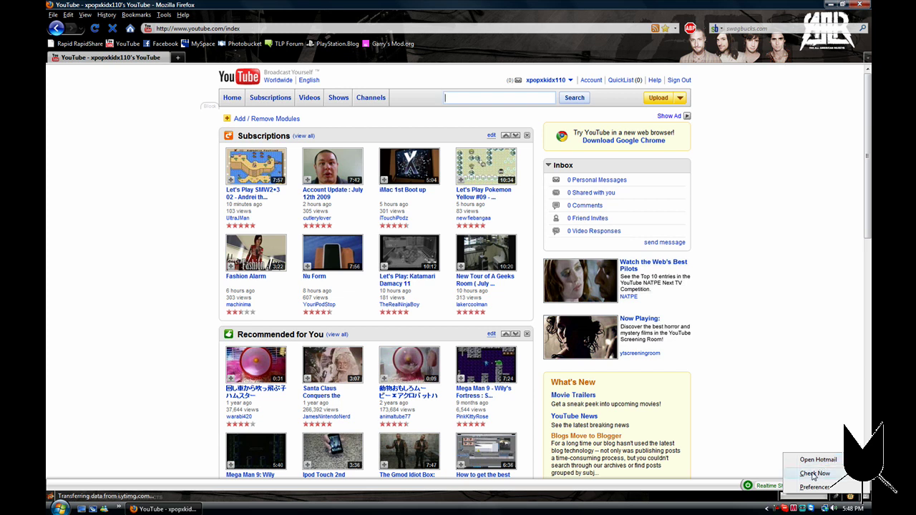
click(814, 473)
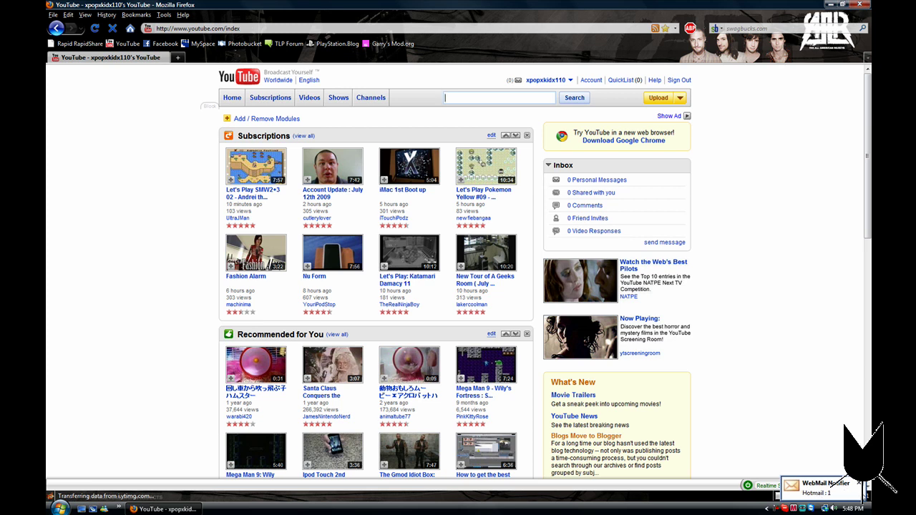
click(862, 484)
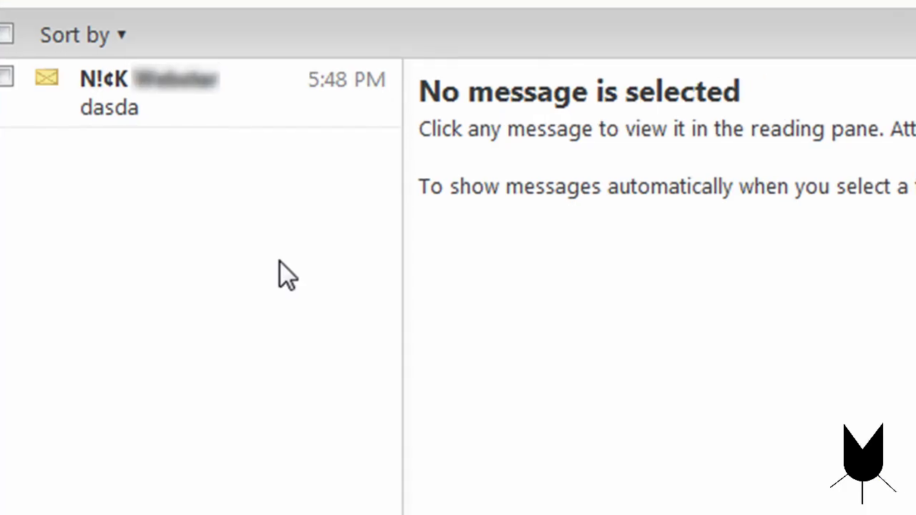
- Open the dasda test message, delete it, and close the Hotmail tab
click(133, 115)
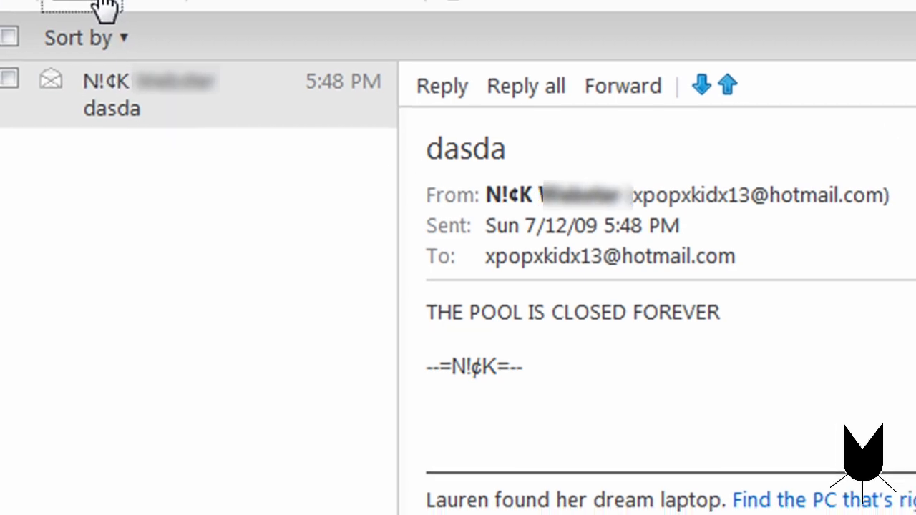
click(107, 6)
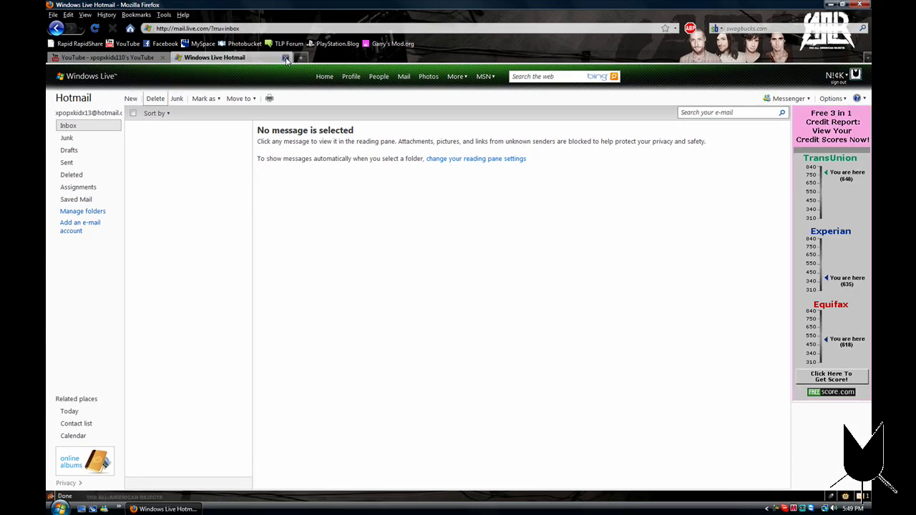
click(285, 58)
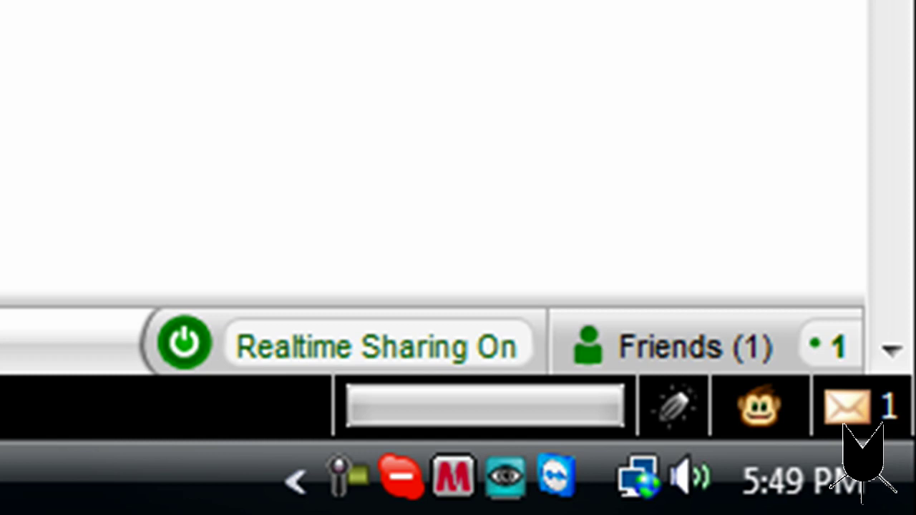
- Run Check Now from the notifier to clear the unread count, then scroll the YouTube page
right_click(846, 421)
click(808, 293)
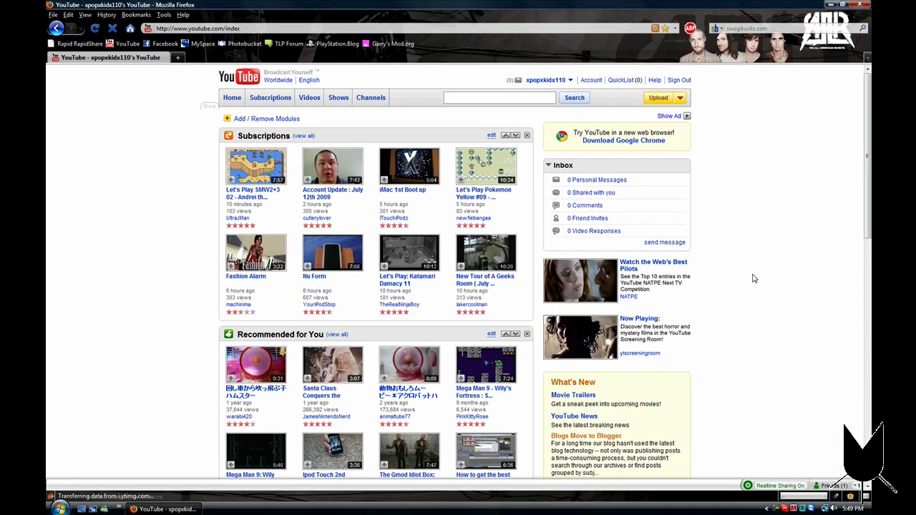
scroll(753, 278, down, 3)
scroll(752, 279, down, 3)
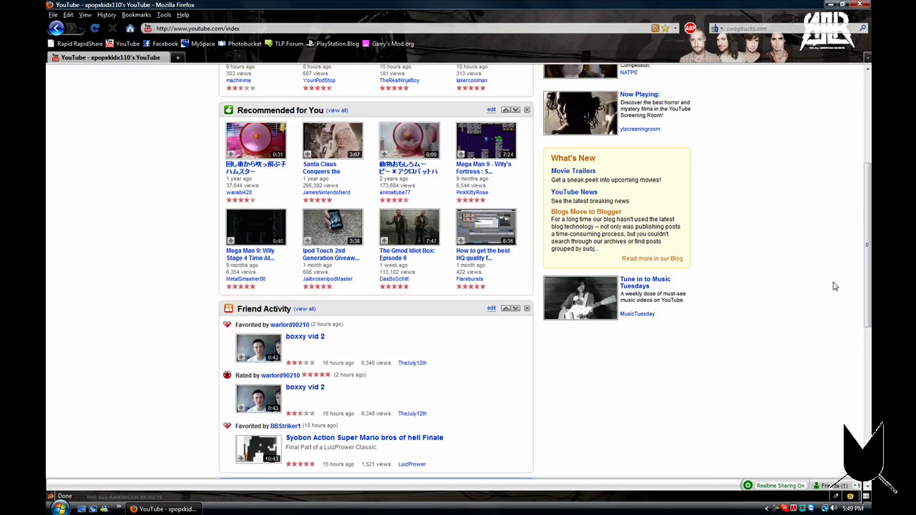
scroll(745, 308, down, 5)
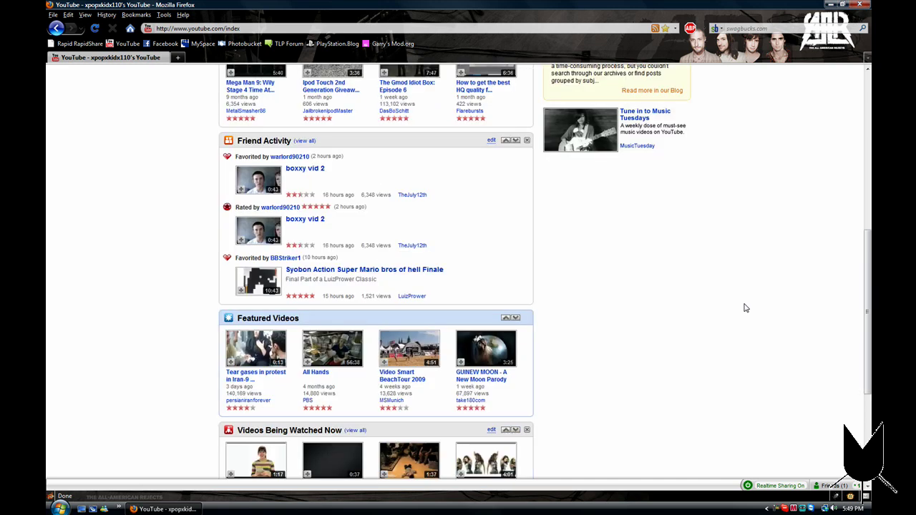
scroll(745, 307, up, 3)
scroll(745, 308, up, 8)
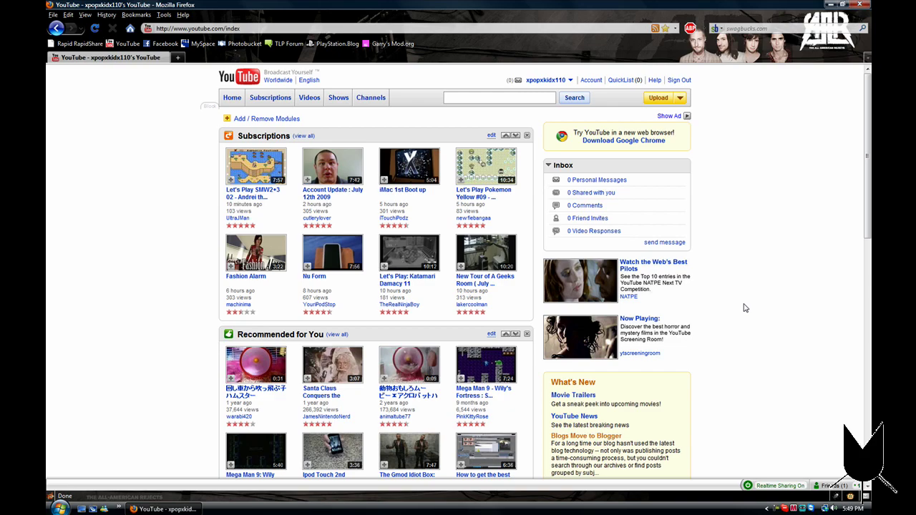
- Reopen the Add-ons list from the Tools menu to show the installed WebMail Notifier 1.2.1 extension
click(164, 14)
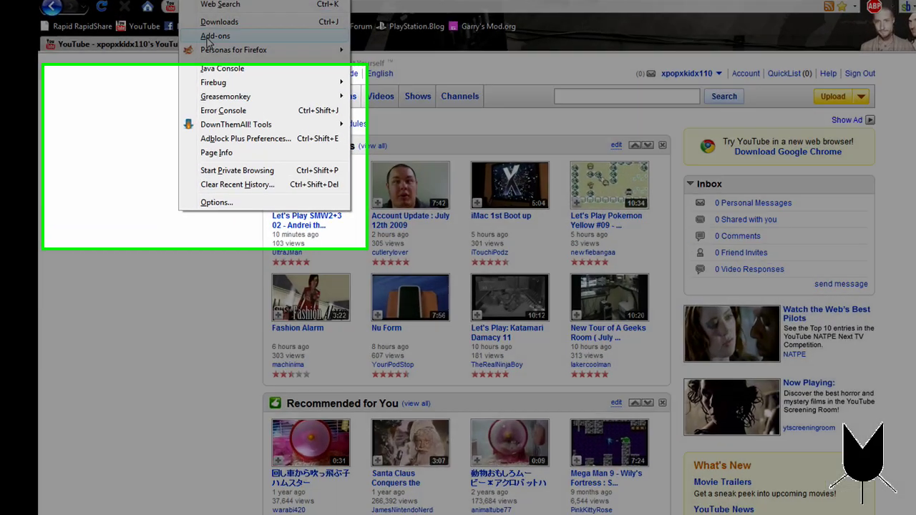
click(208, 37)
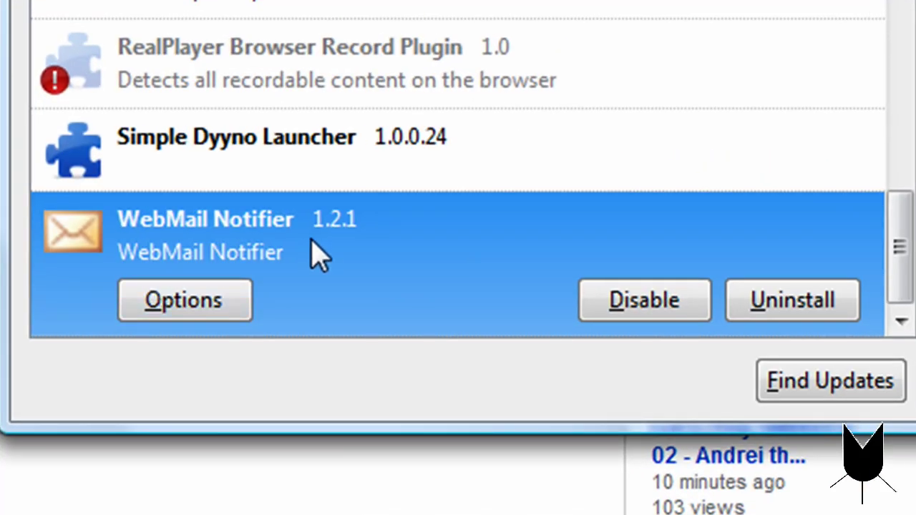